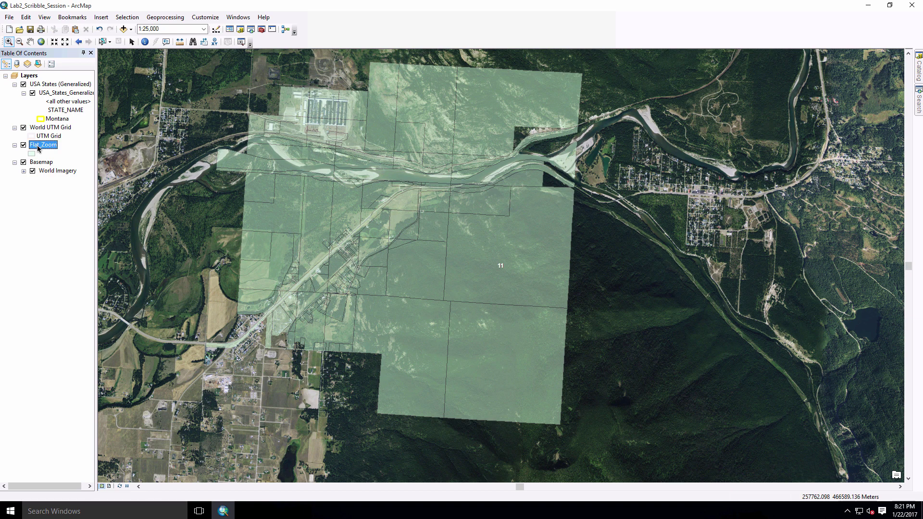
Step: Examine the area and length fields in the Flat_Zoom layer's attribute table, and close the table
right_click(38, 148)
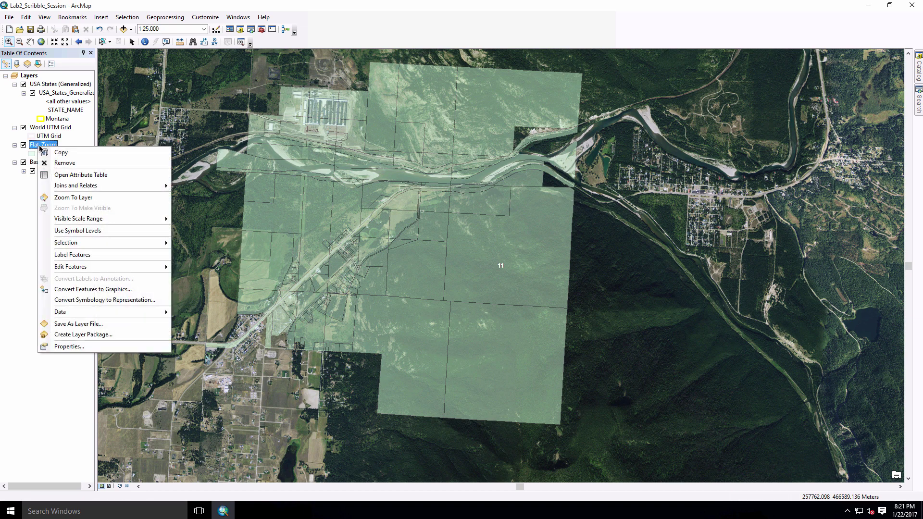
left_click(80, 176)
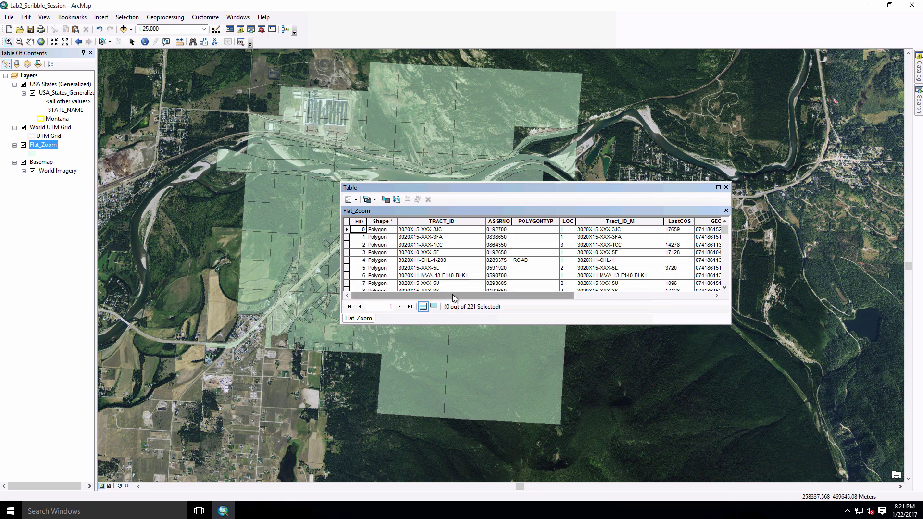
left_click_drag(452, 294, 622, 290)
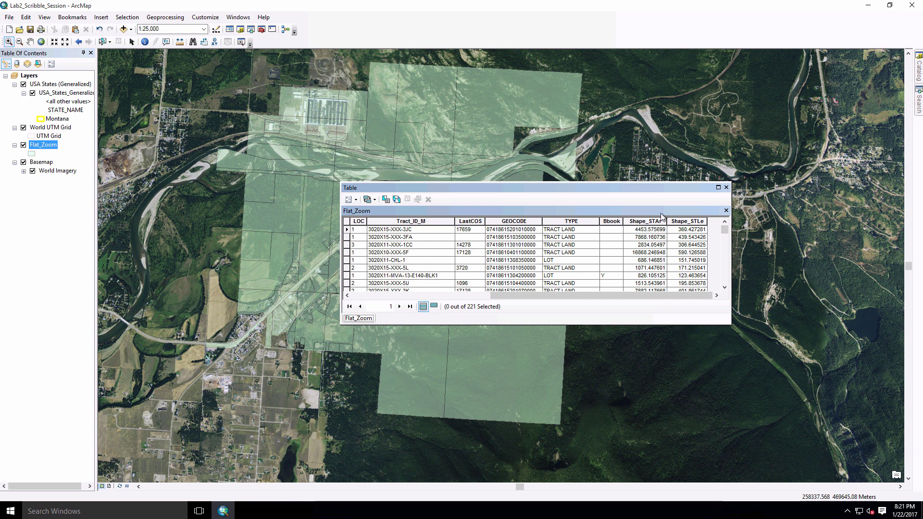
left_click(727, 187)
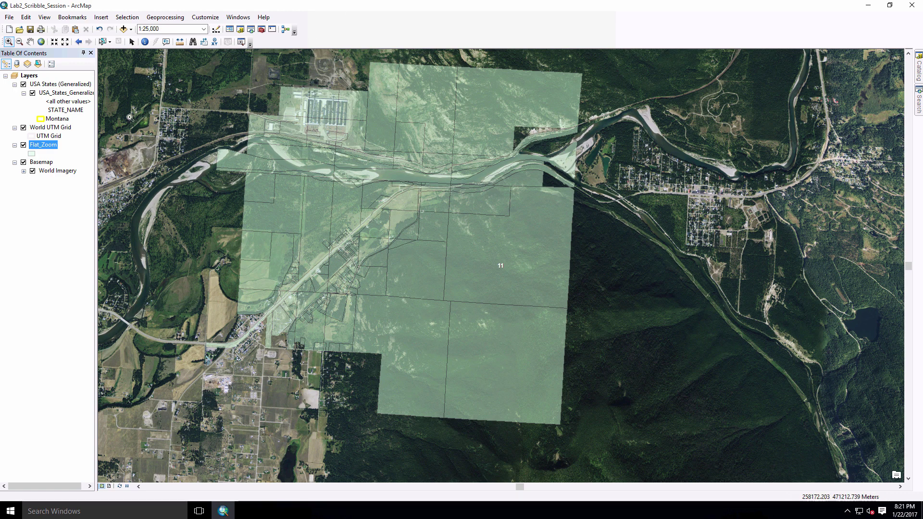
Step: Check the data frame's current coordinate system and the coordinate systems used by its layers, without changing anything
left_click(30, 77)
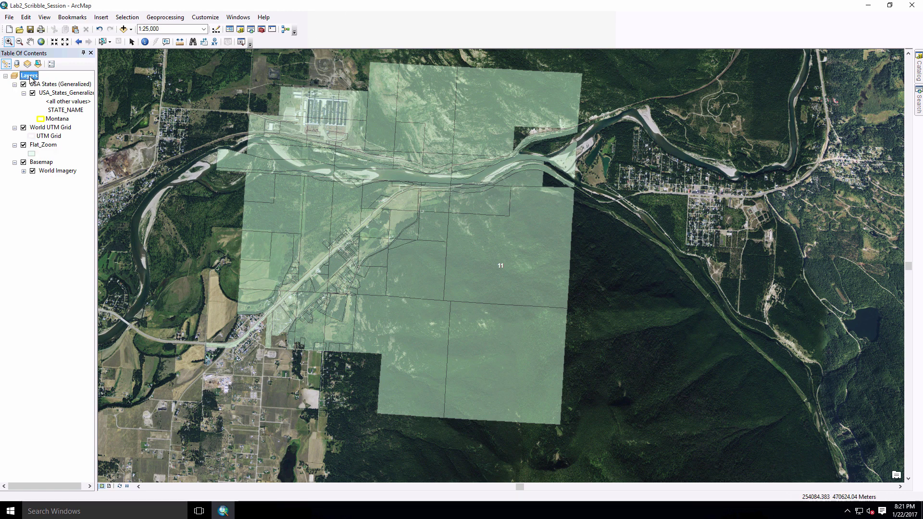
right_click(29, 77)
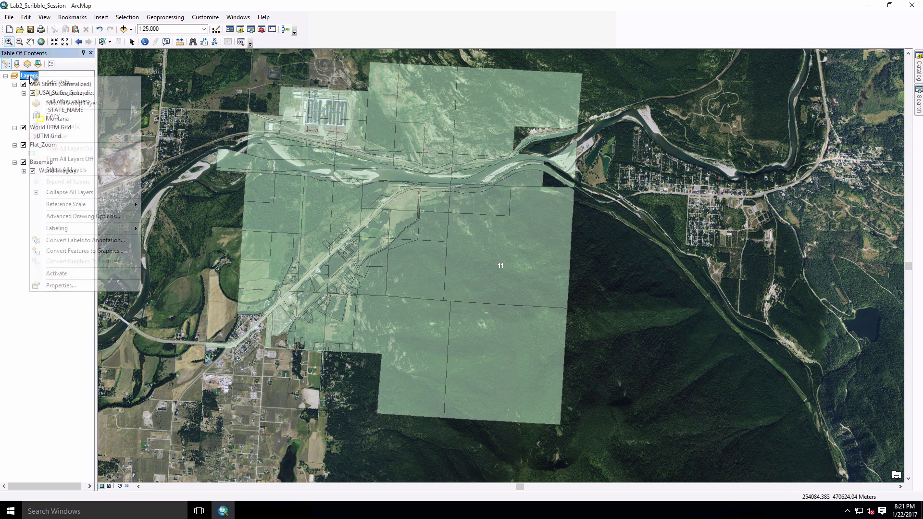
left_click(67, 286)
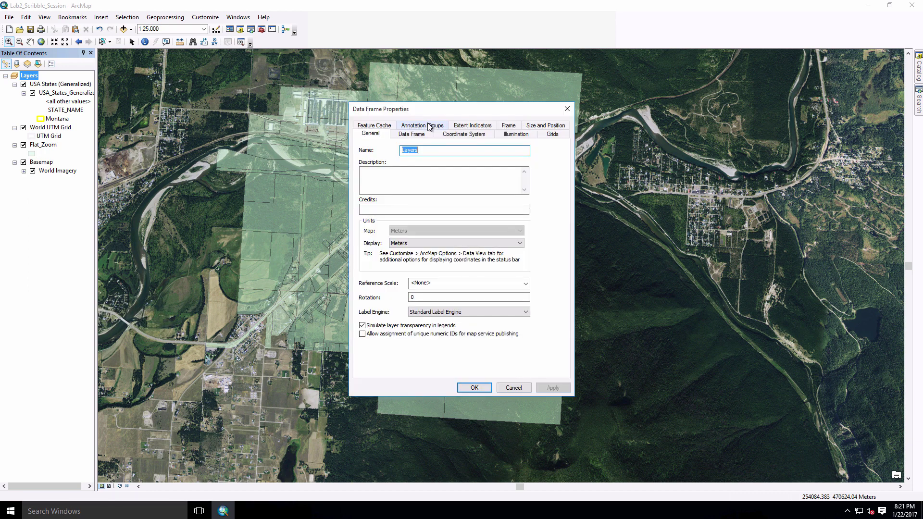
left_click(464, 135)
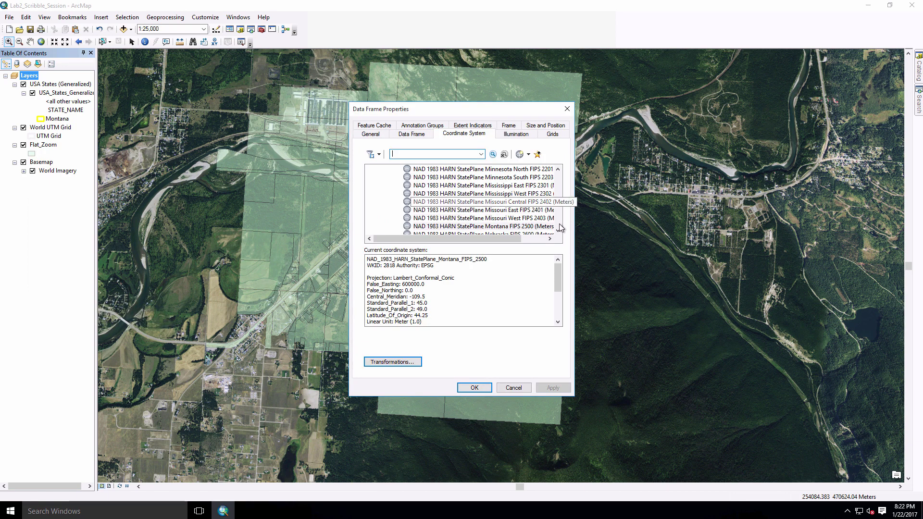
left_click_drag(559, 204, 559, 169)
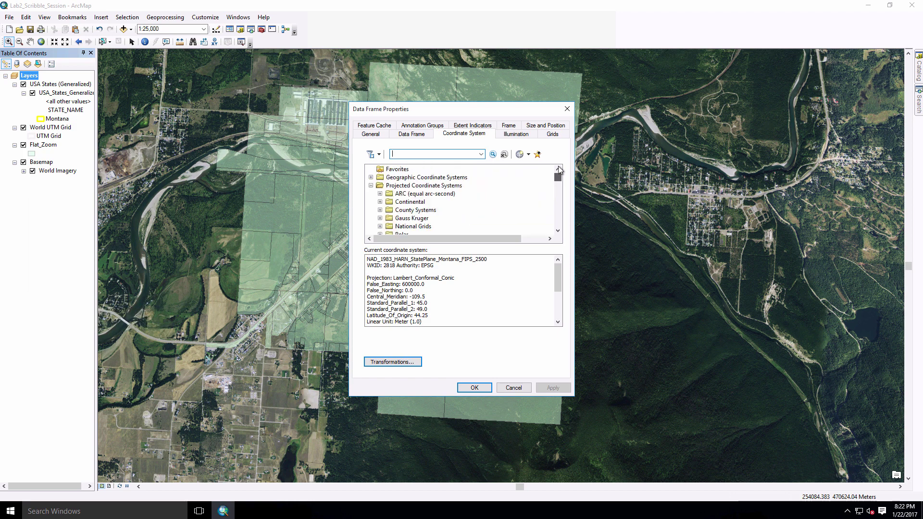
left_click(371, 186)
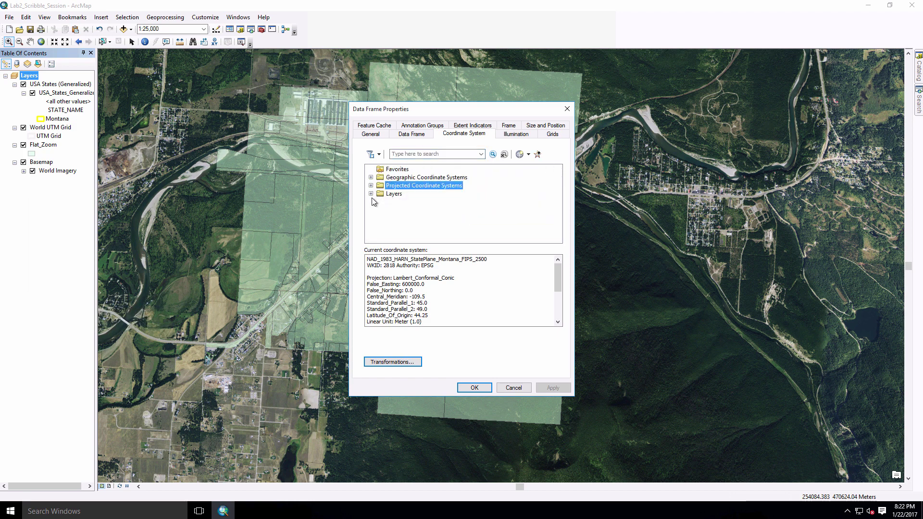
left_click(371, 193)
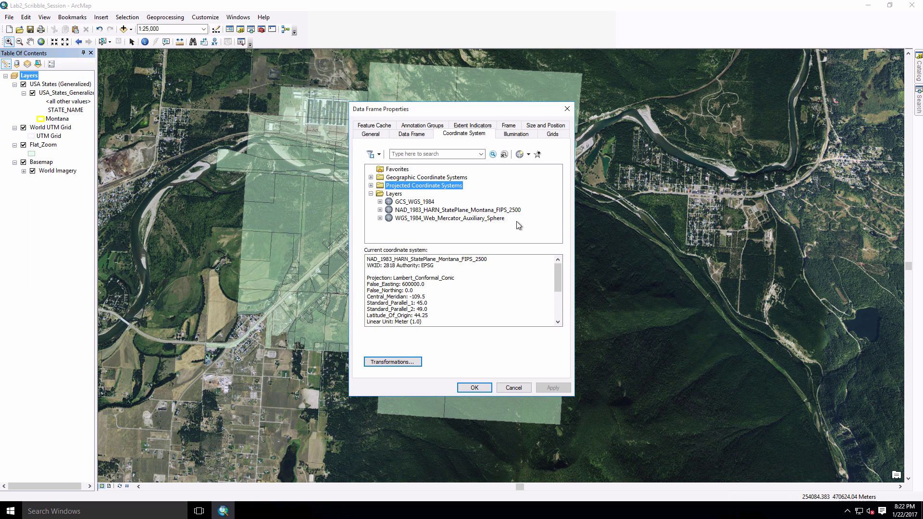
left_click(513, 387)
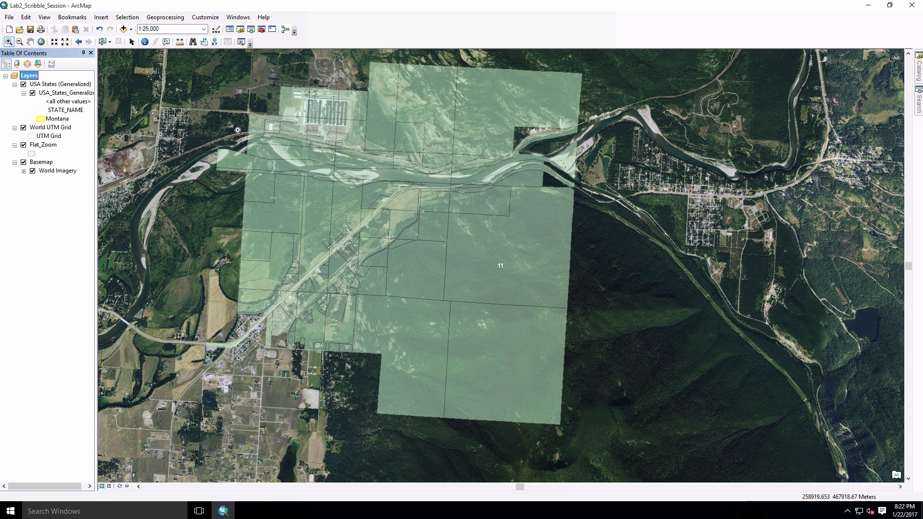
double_click(53, 93)
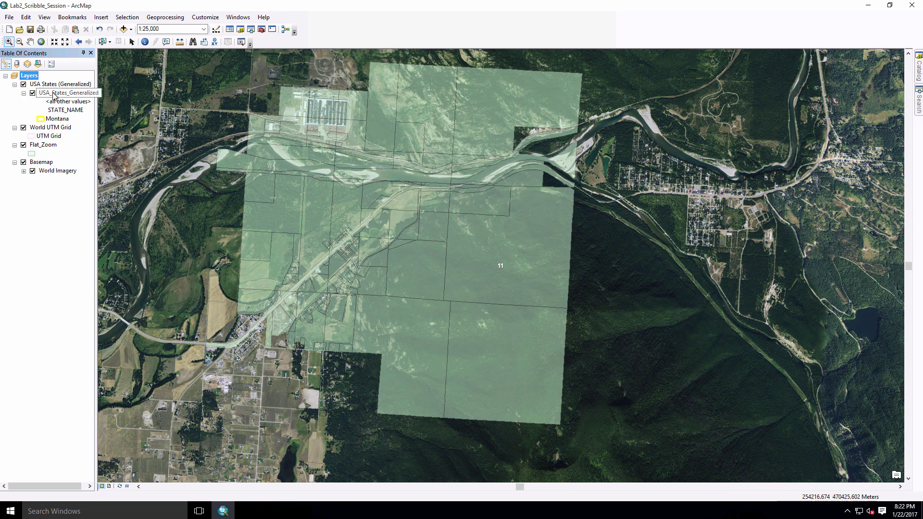
Step: Add a field named NewArea of type Double to the Flat_Zoom attribute table
left_click(45, 147)
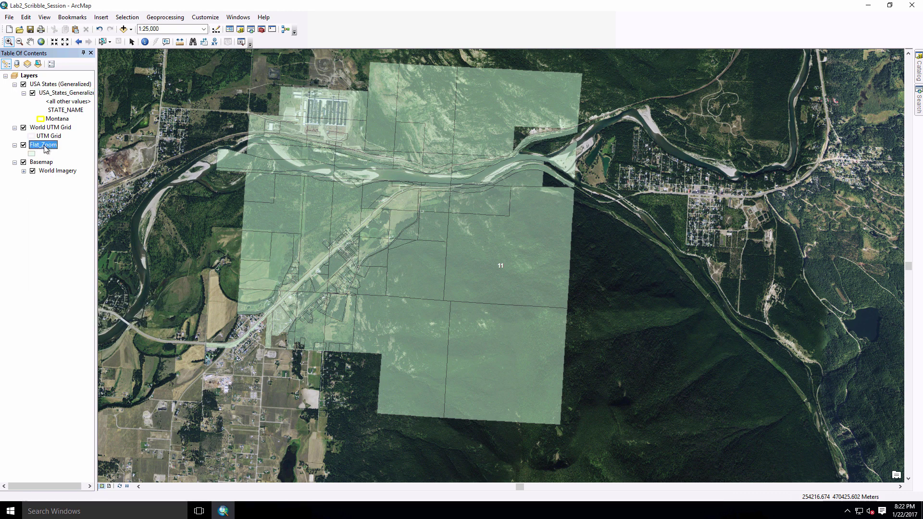
right_click(46, 148)
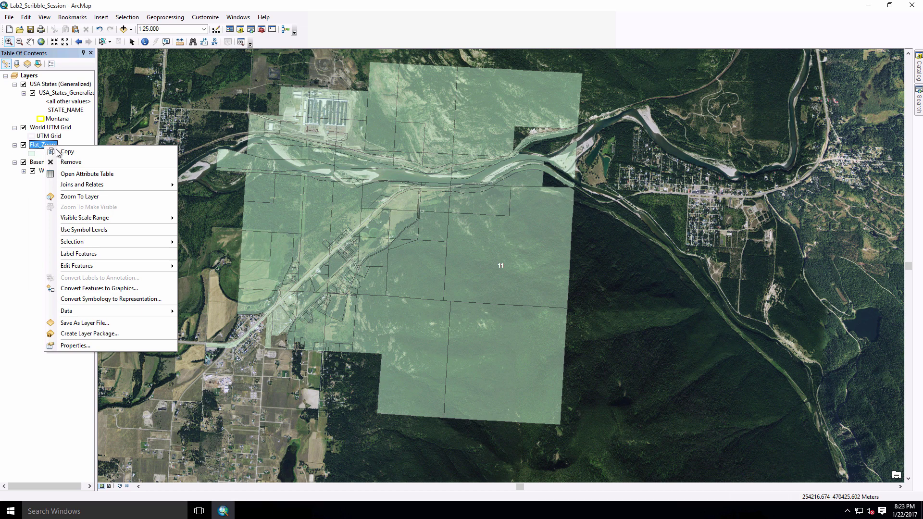
left_click(80, 174)
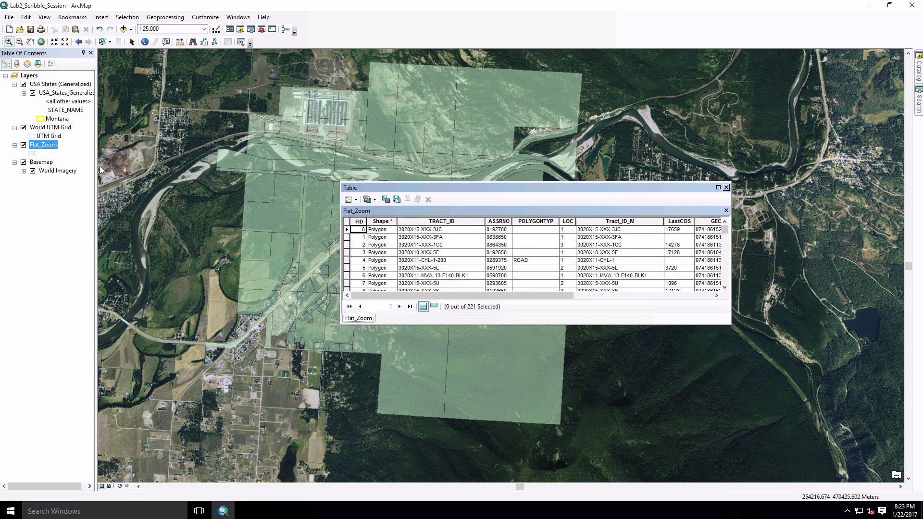
left_click(356, 200)
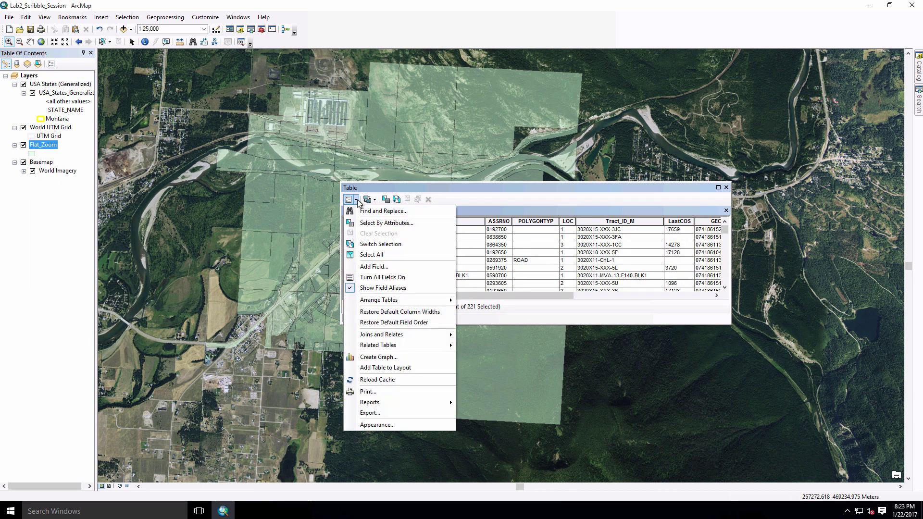
left_click(371, 268)
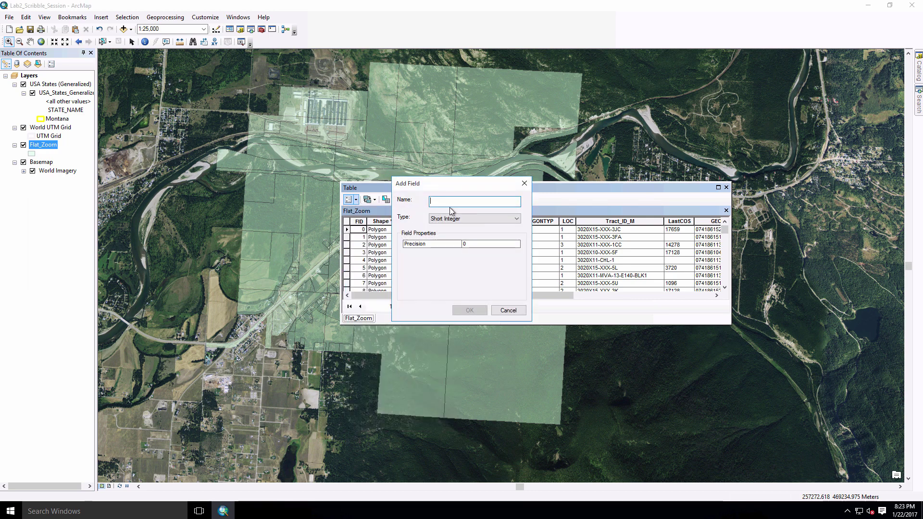
type("NewArea")
left_click(479, 219)
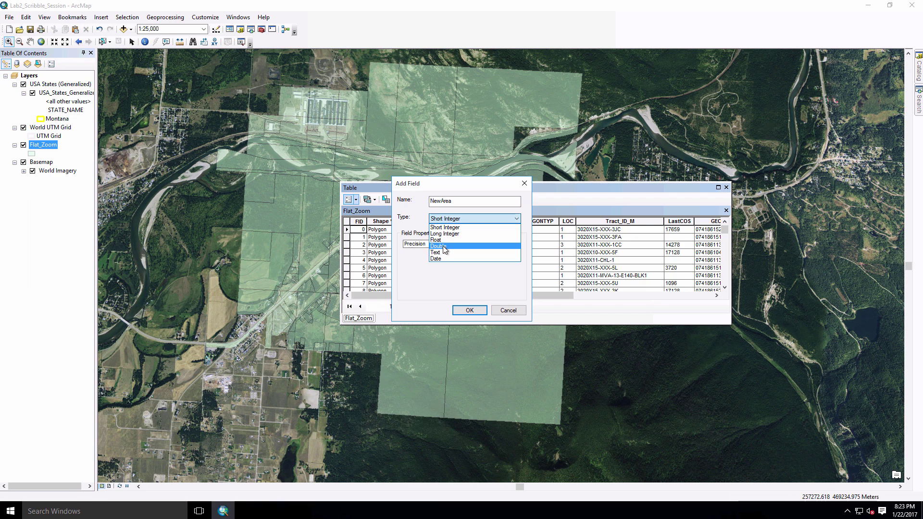
left_click(443, 246)
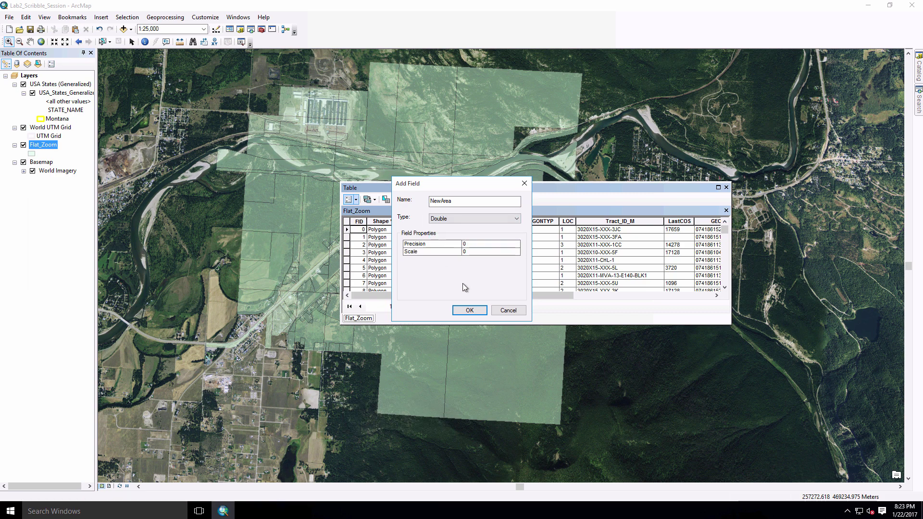
left_click(475, 308)
Step: Calculate the polygon areas in the NewArea field in square meters, using the data source's coordinate system
left_click_drag(455, 296, 696, 297)
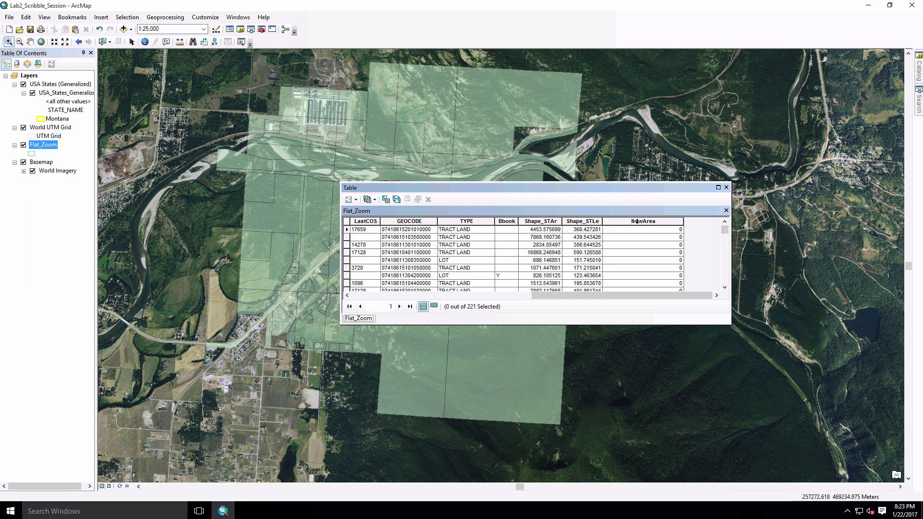
left_click(639, 223)
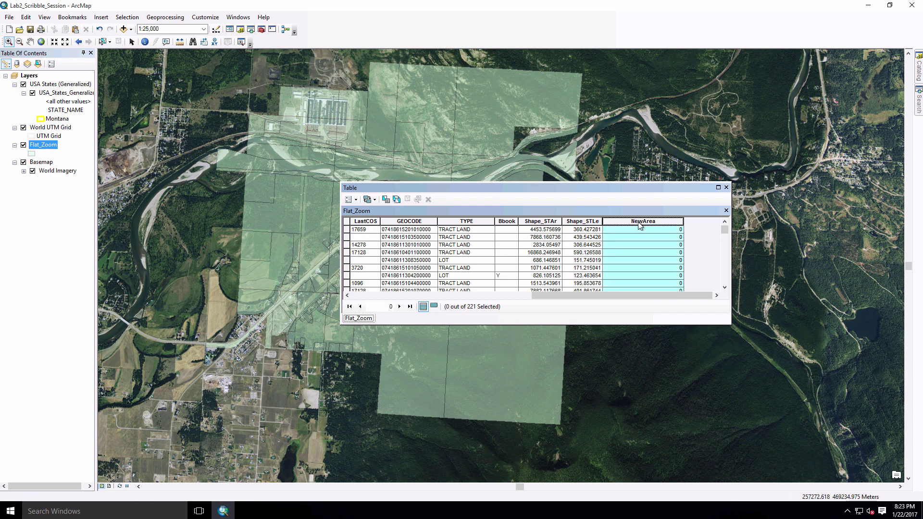
right_click(639, 224)
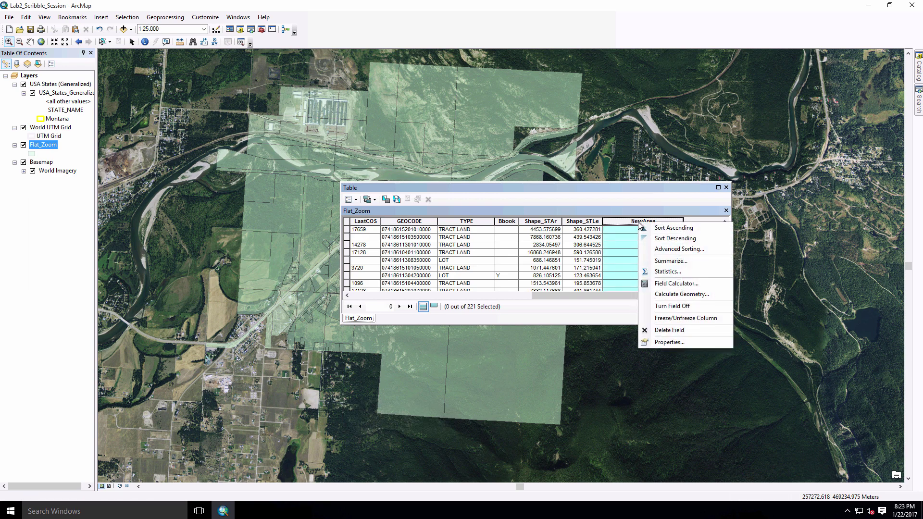
left_click(668, 295)
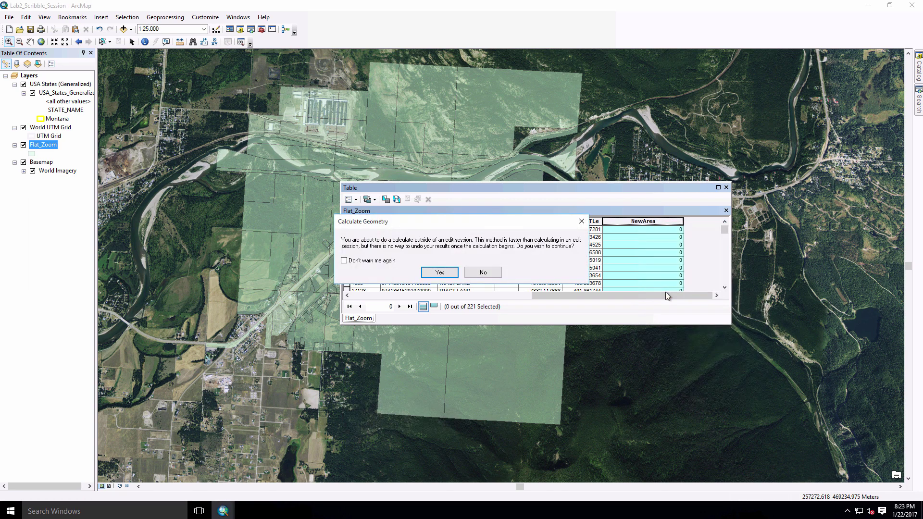
left_click(440, 273)
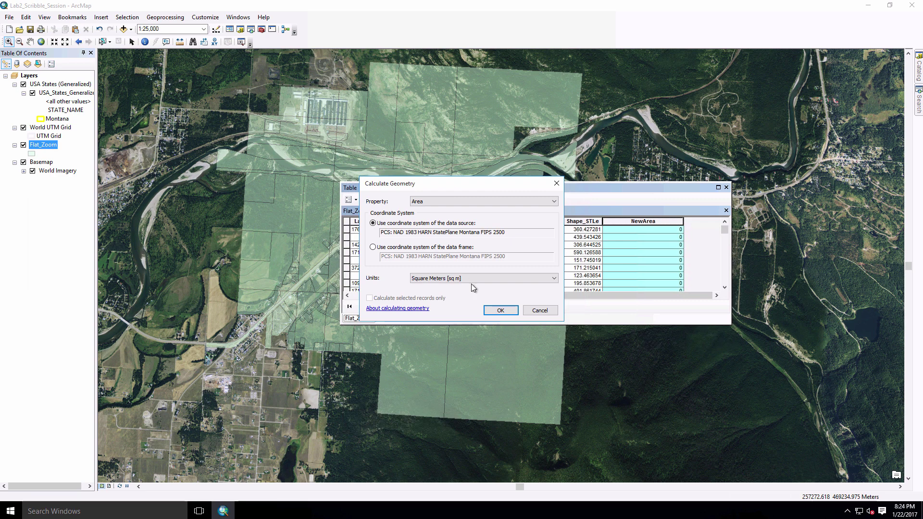
left_click(502, 310)
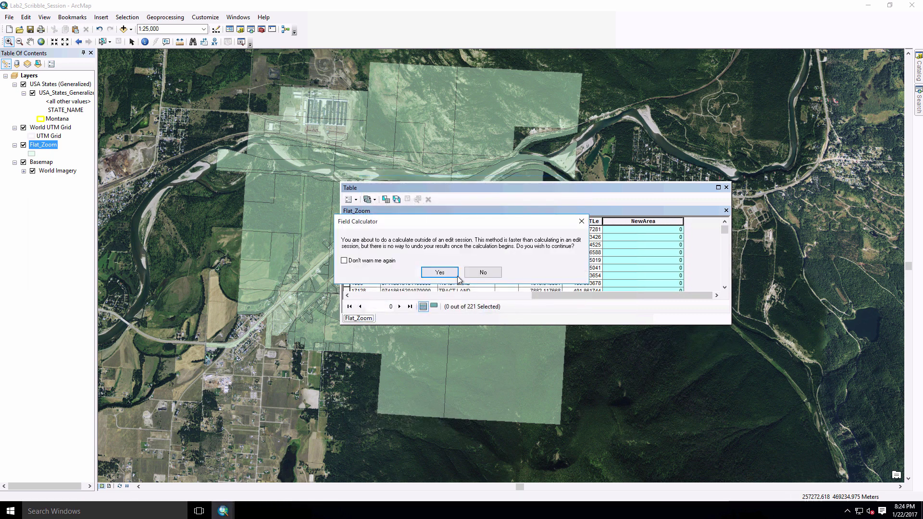
left_click(441, 273)
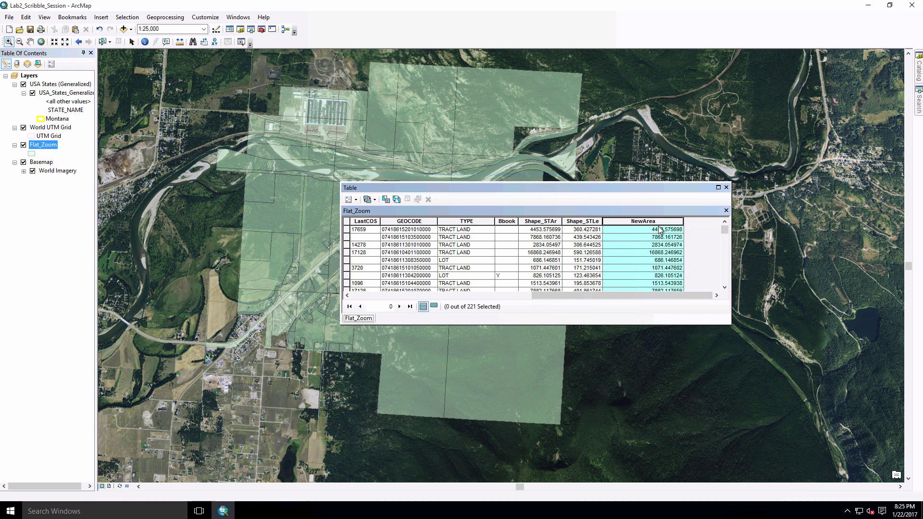
Step: Change the data frame's coordinate system to WGS_1984_Web_Mercator_Auxiliary_Sphere, accepting the differing geographic coordinate system
left_click(32, 76)
right_click(32, 76)
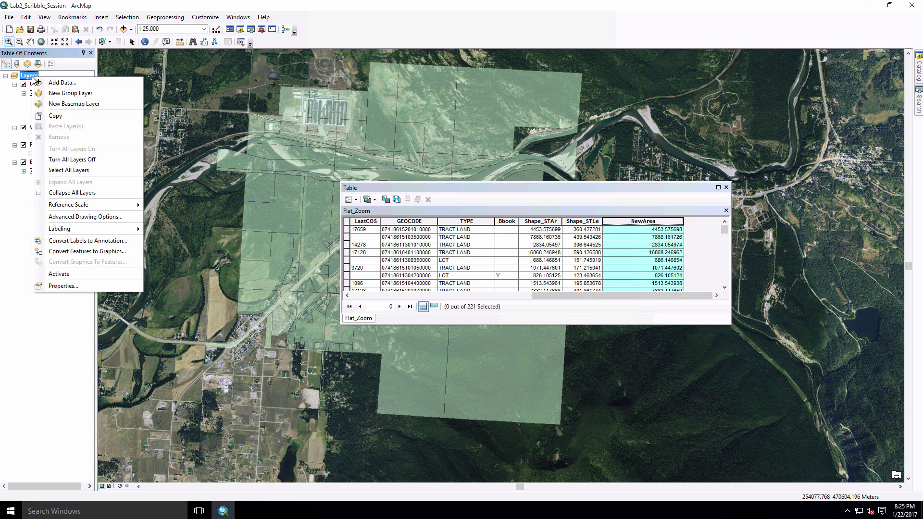
left_click(64, 287)
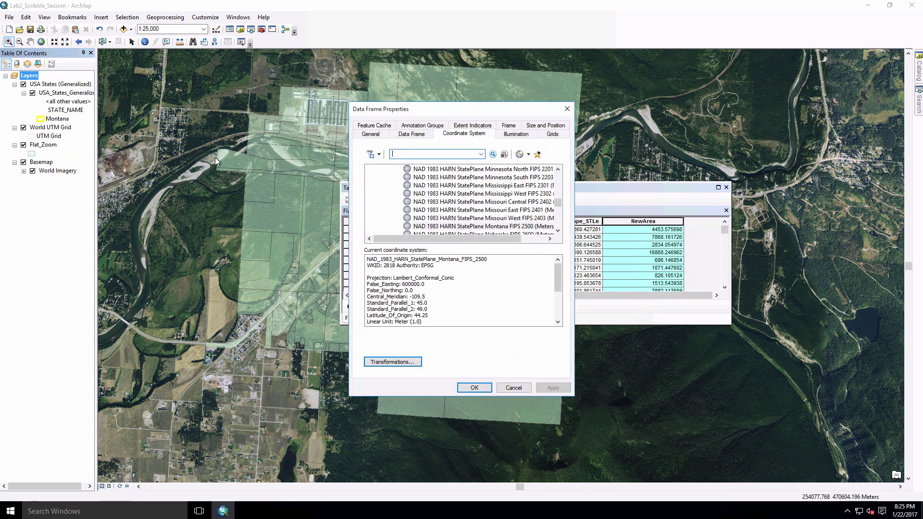
left_click_drag(558, 205, 486, 169)
left_click(370, 186)
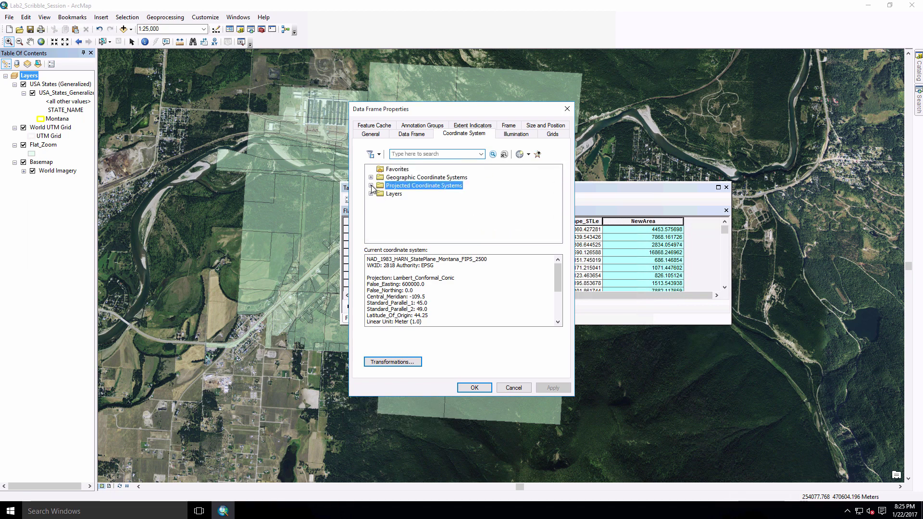
left_click(371, 194)
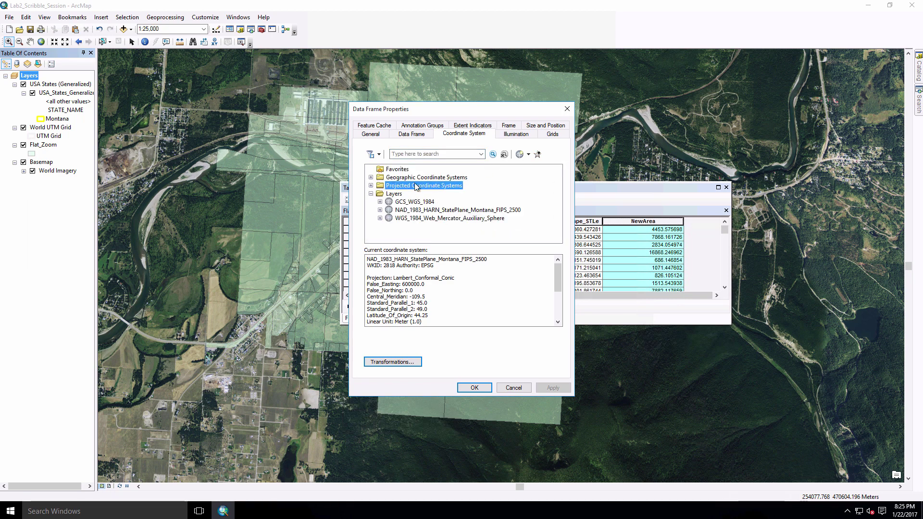
left_click(419, 218)
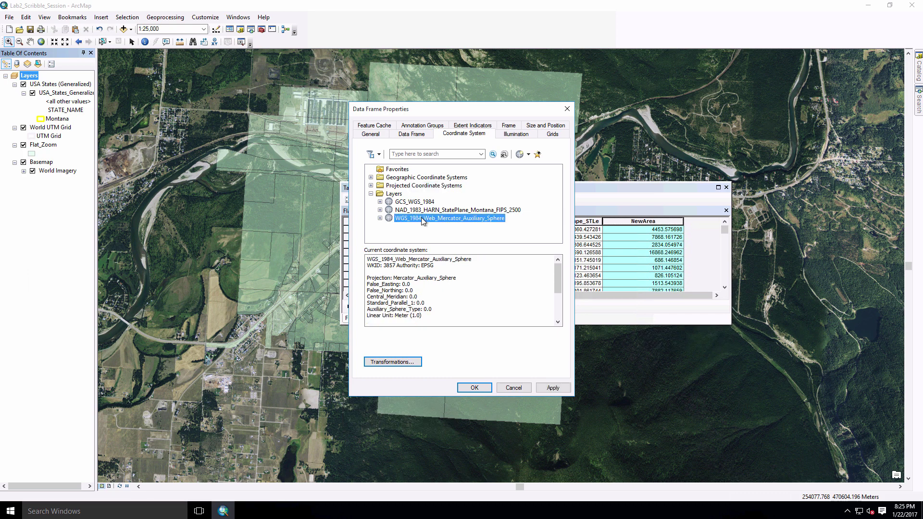
left_click(473, 388)
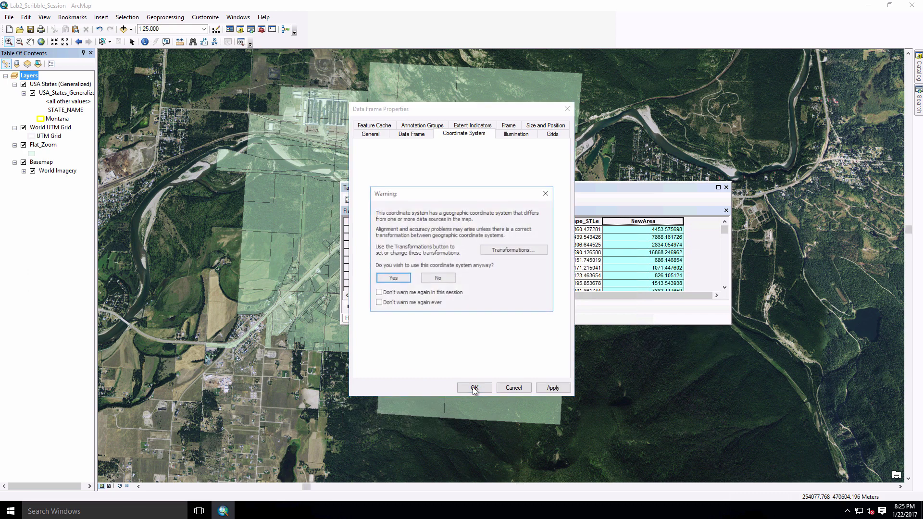
left_click(393, 278)
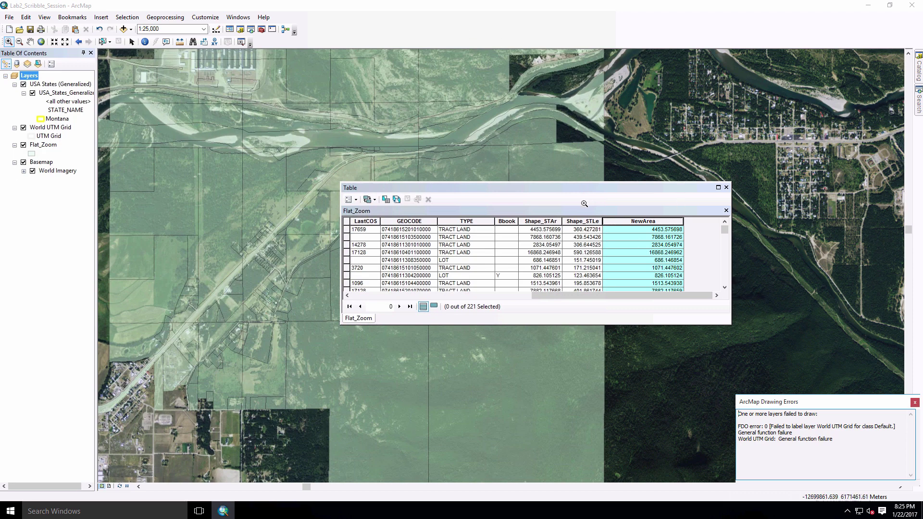
Step: Recalculate the NewArea field as area in square meters, using the data frame's WGS 1984 Web Mercator Auxiliary Sphere coordinate system
right_click(641, 222)
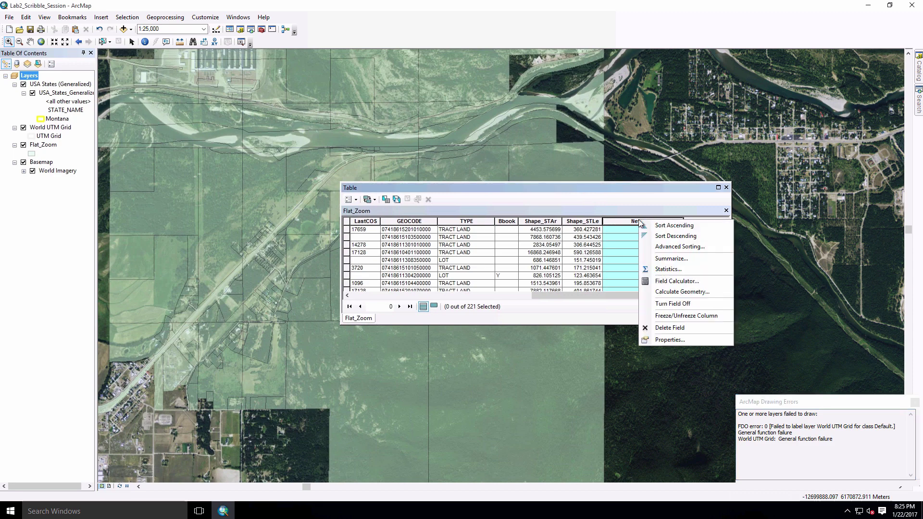
left_click(674, 291)
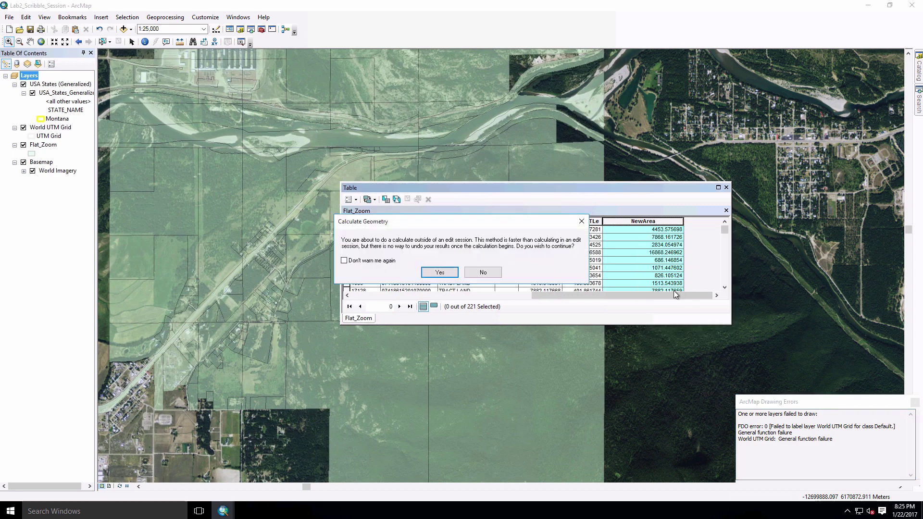
left_click(440, 272)
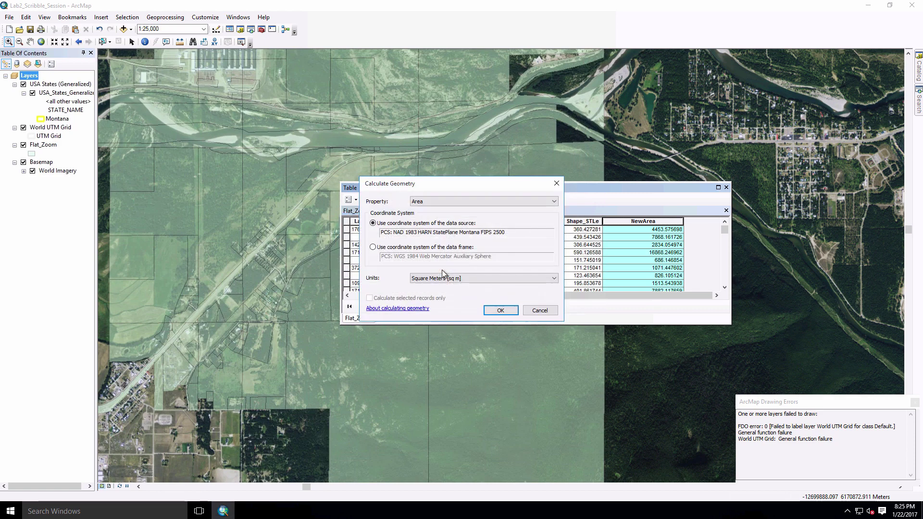
left_click(373, 248)
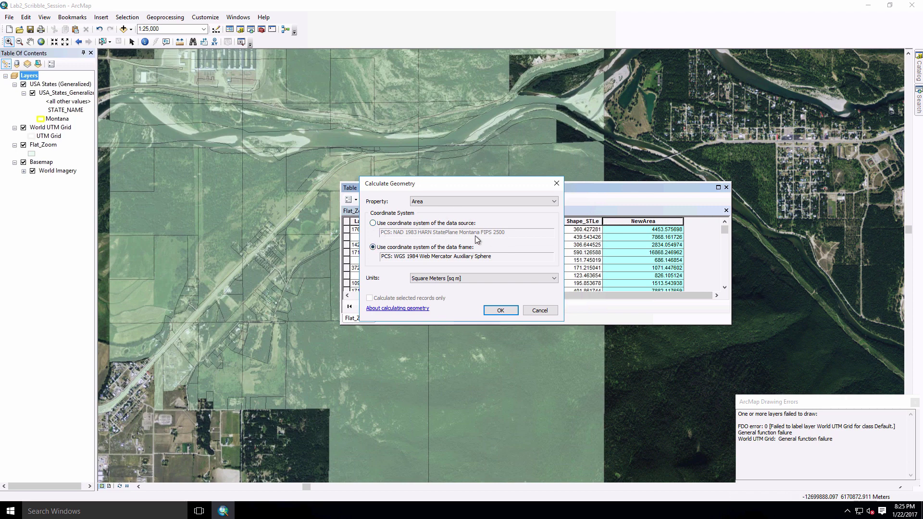
left_click(501, 311)
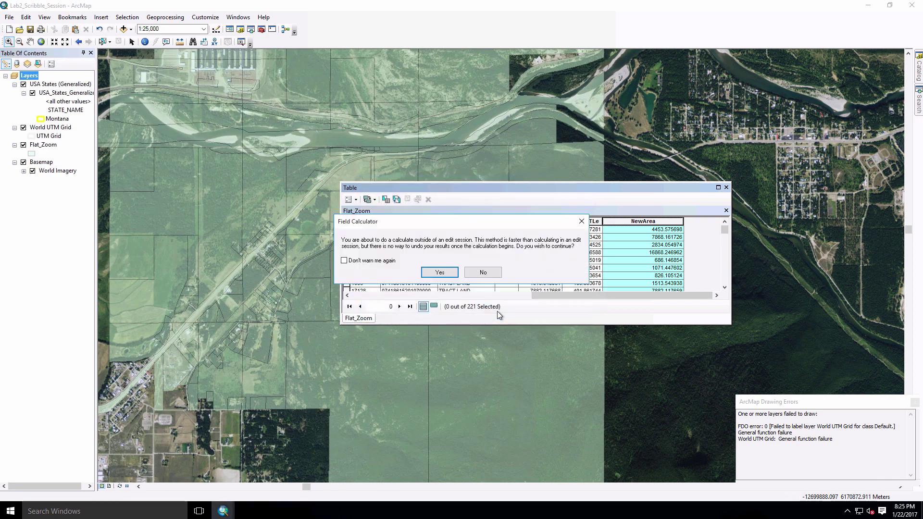
left_click(448, 277)
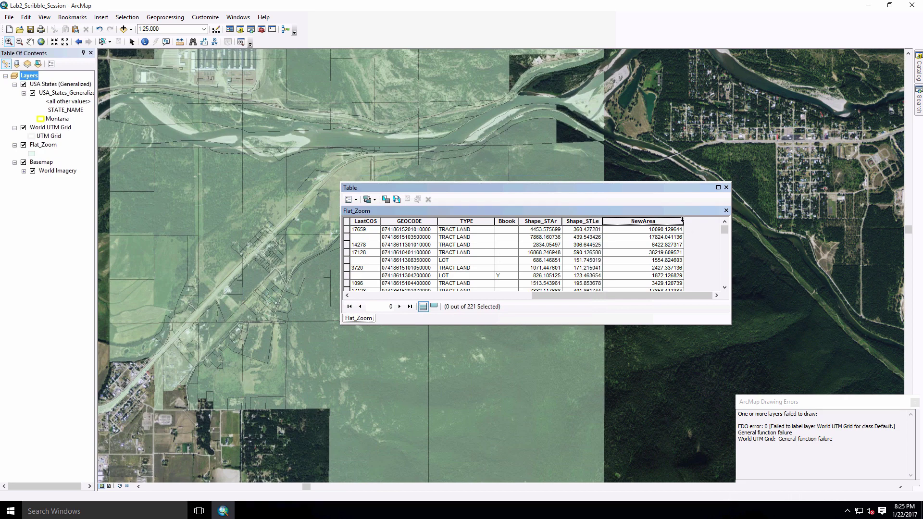